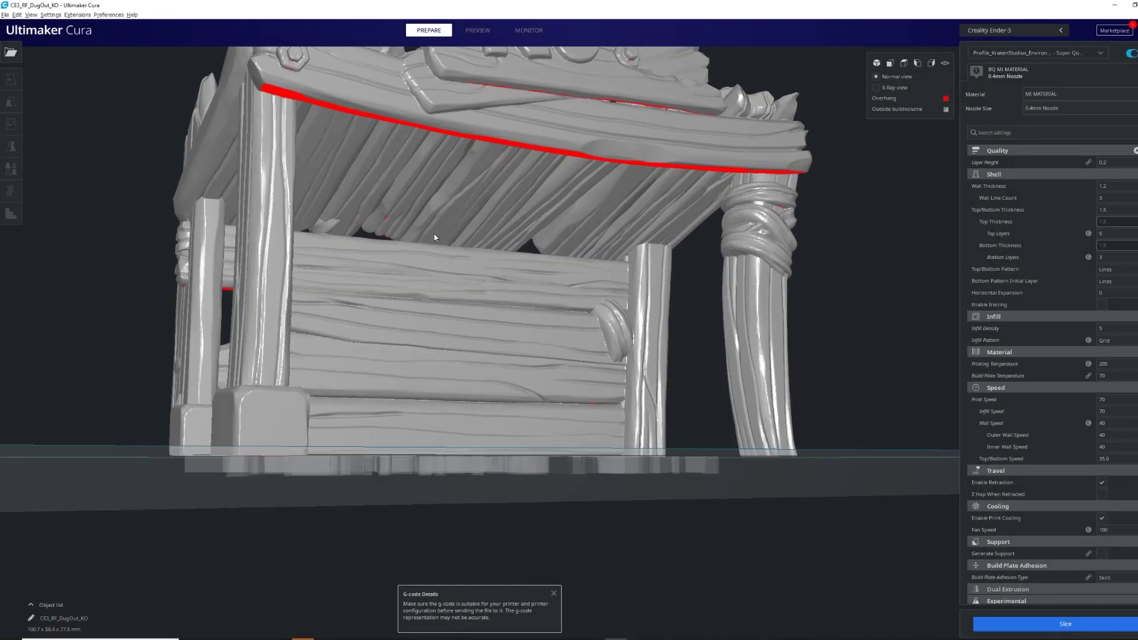
- Place a custom block support, size 4 mm with a 7.5 mm base, under the left end of the front roof beam
right_click_drag(389, 139, 357, 170)
scroll(362, 121, "up", 2)
left_click(351, 169)
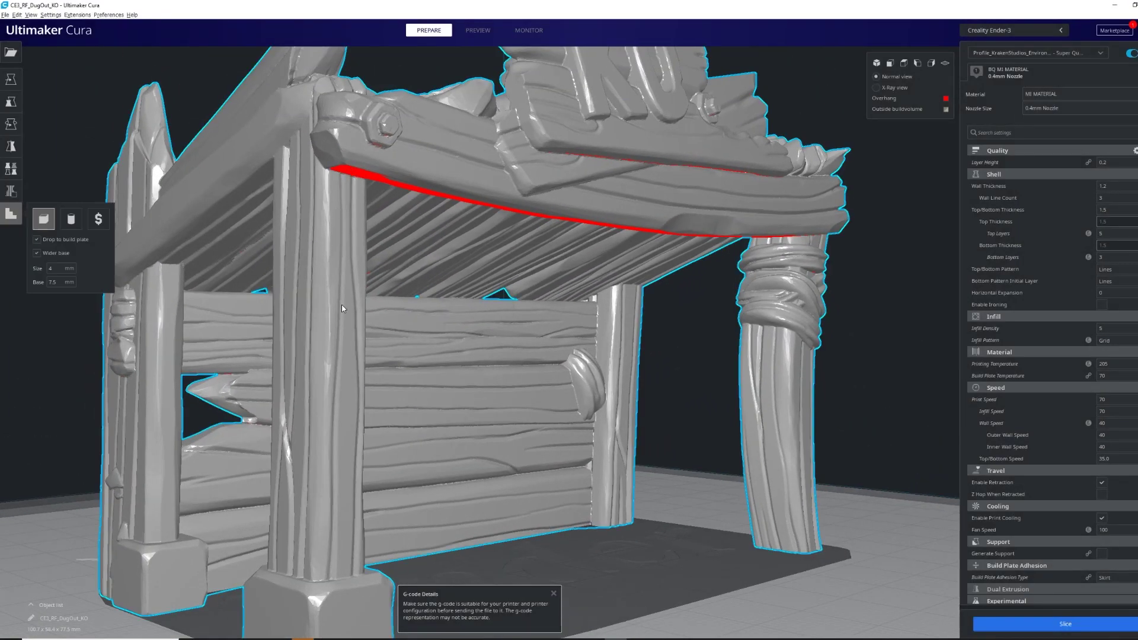
right_click_drag(342, 309, 106, 203)
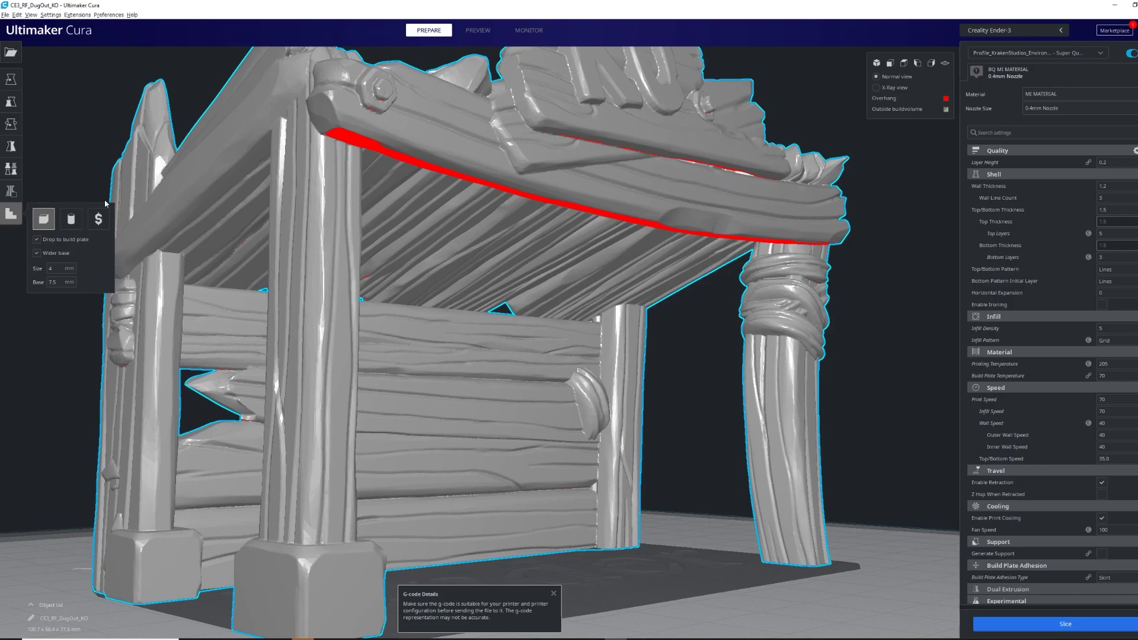
left_click(353, 143)
- Select the front corner support and shift it slightly along the Y axis with the Move tool
right_click_drag(440, 234, 672, 219)
left_click(673, 222)
scroll(670, 223, "down", 5)
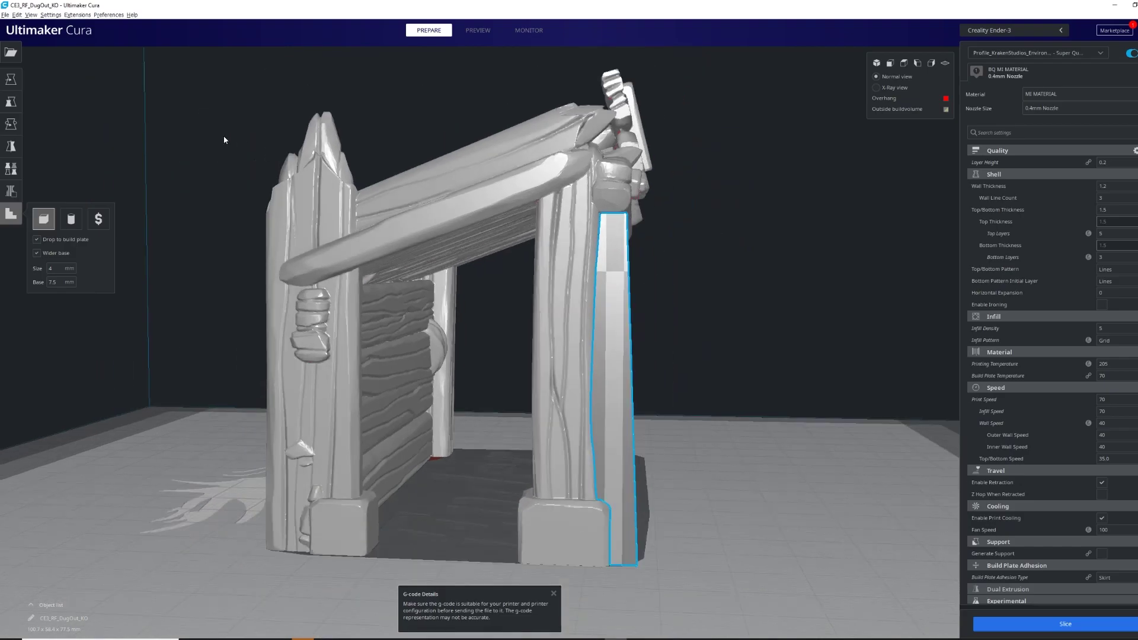
key("s")
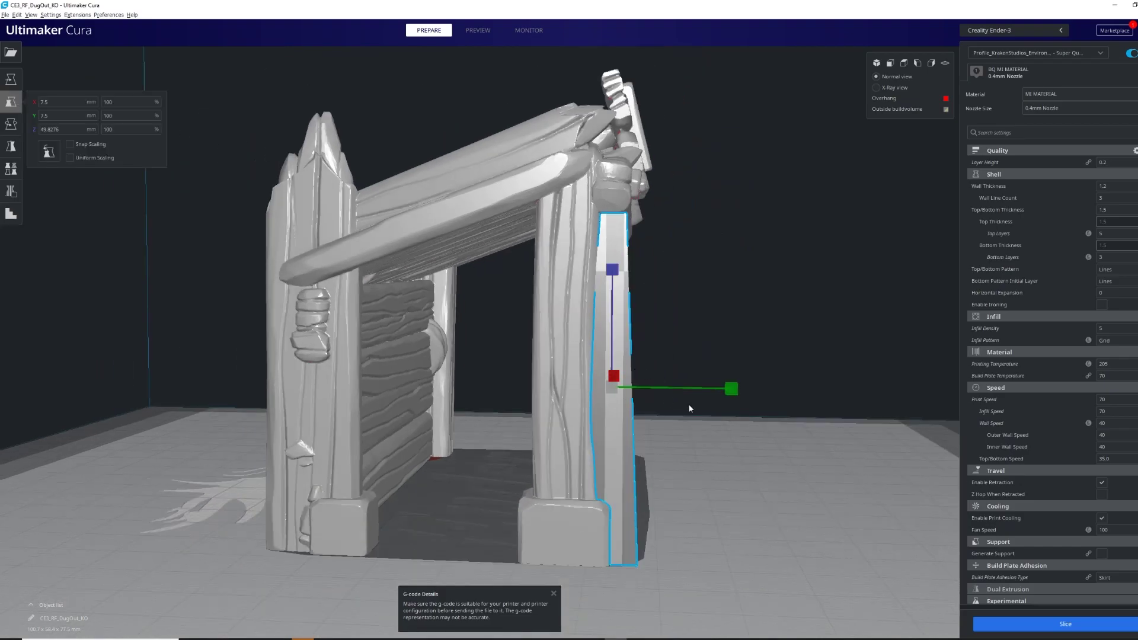
left_click(11, 124)
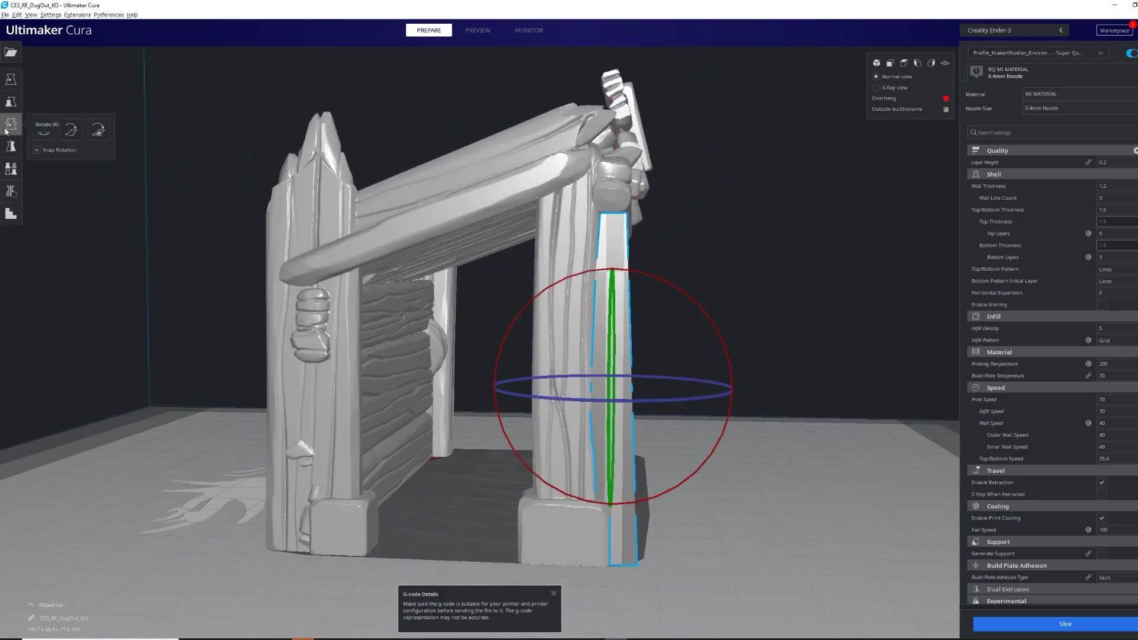
left_click(11, 83)
left_click_drag(738, 397, 751, 389)
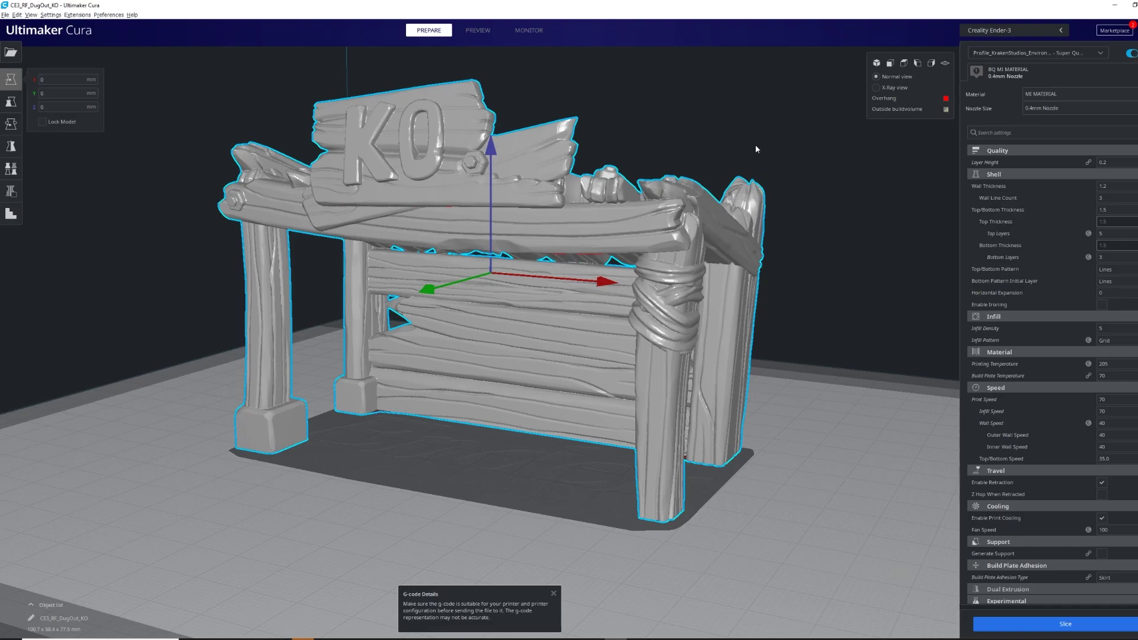
- Look up the Custom Supports plugin in the Marketplace and check its installation option
right_click_drag(756, 148, 762, 172)
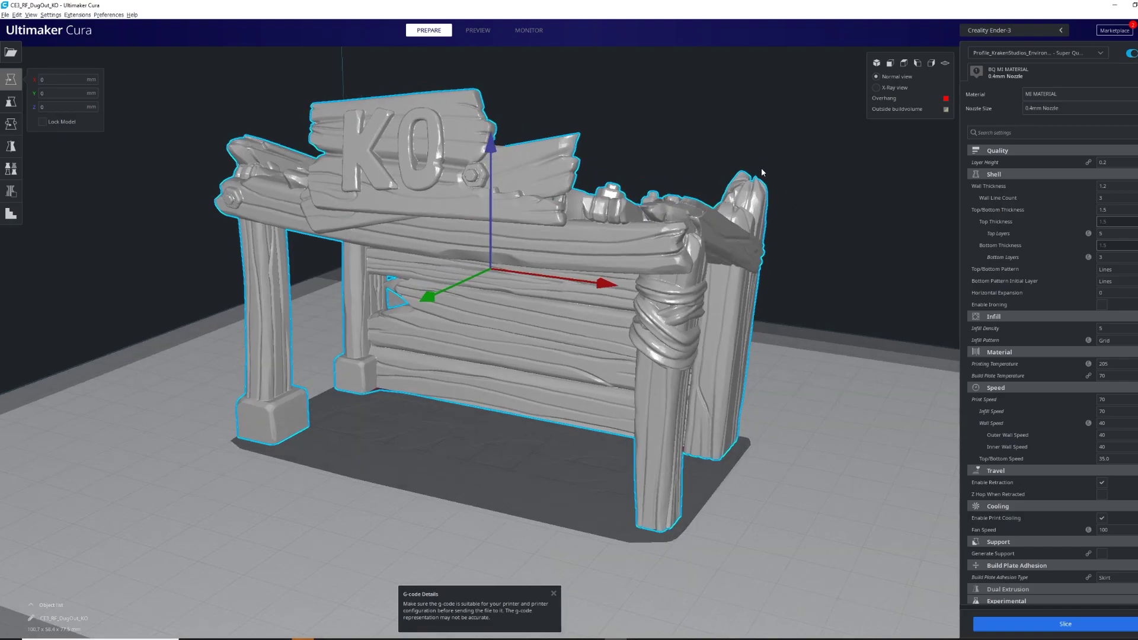
left_click(1116, 31)
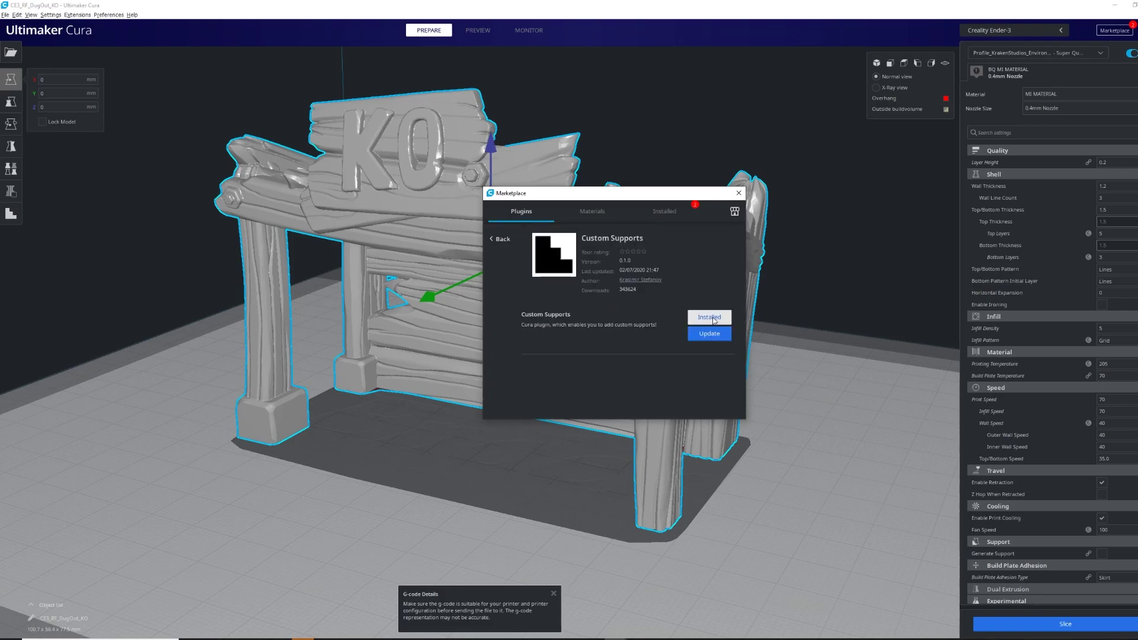
left_click(710, 320)
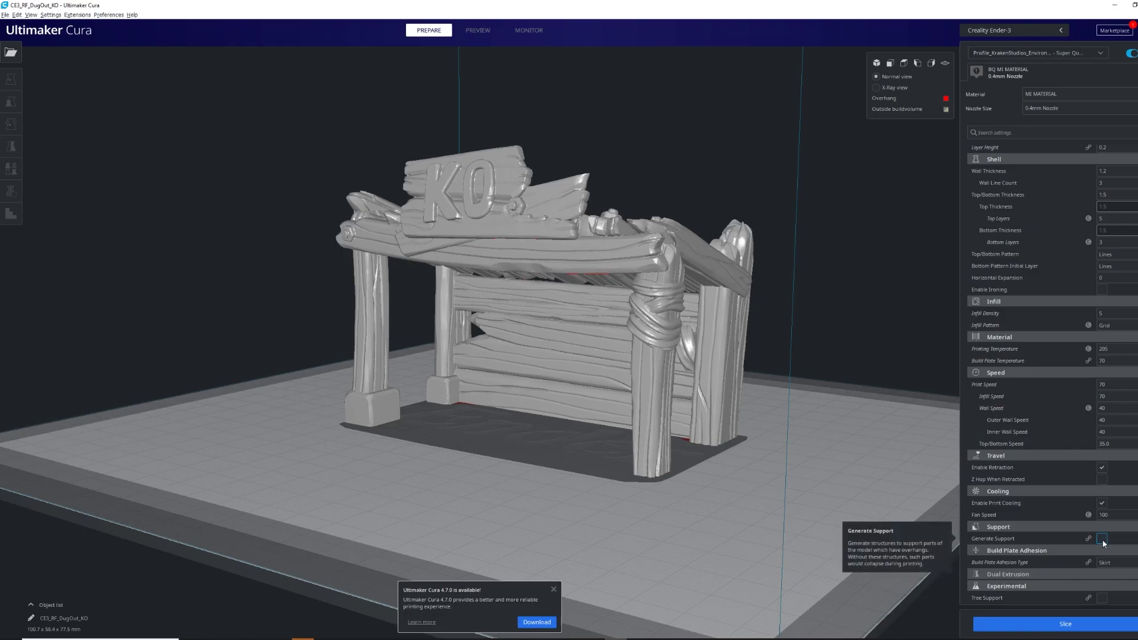
- Add a 4 mm block support with a 7.5 mm base beneath the red overhang at the front beam's left end
scroll(332, 124, "up", 5)
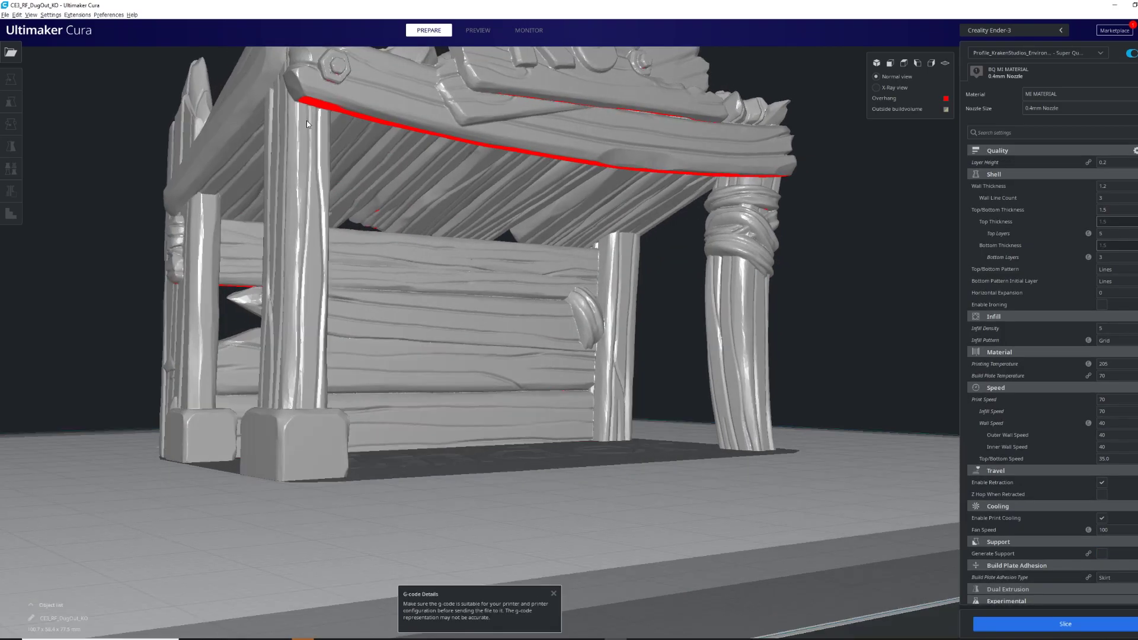
middle_click_drag(391, 132, 377, 173)
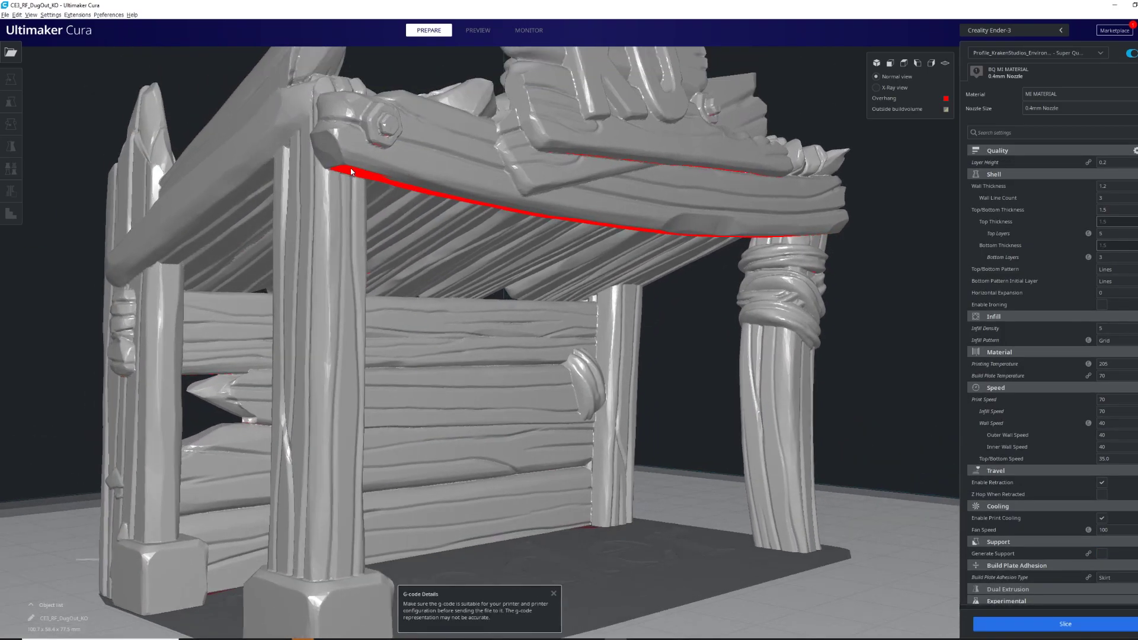
left_click(351, 172)
right_click_drag(326, 290, 319, 279)
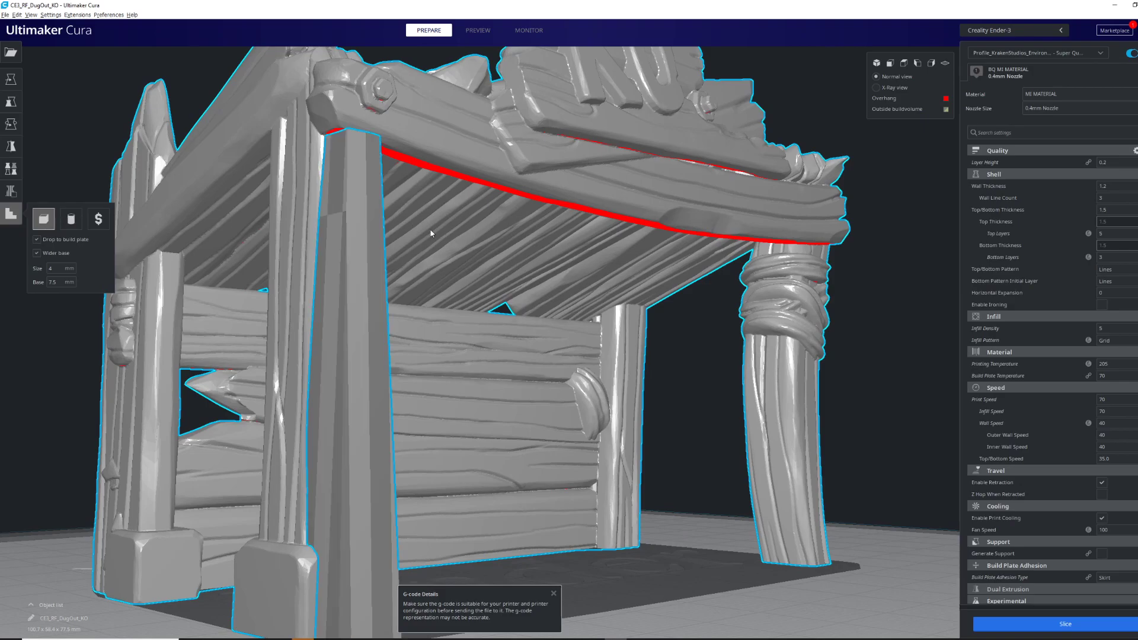
- Select the new corner support and move it slightly outward along the Y axis
right_click_drag(351, 143, 539, 244)
middle_click_drag(661, 249, 670, 223)
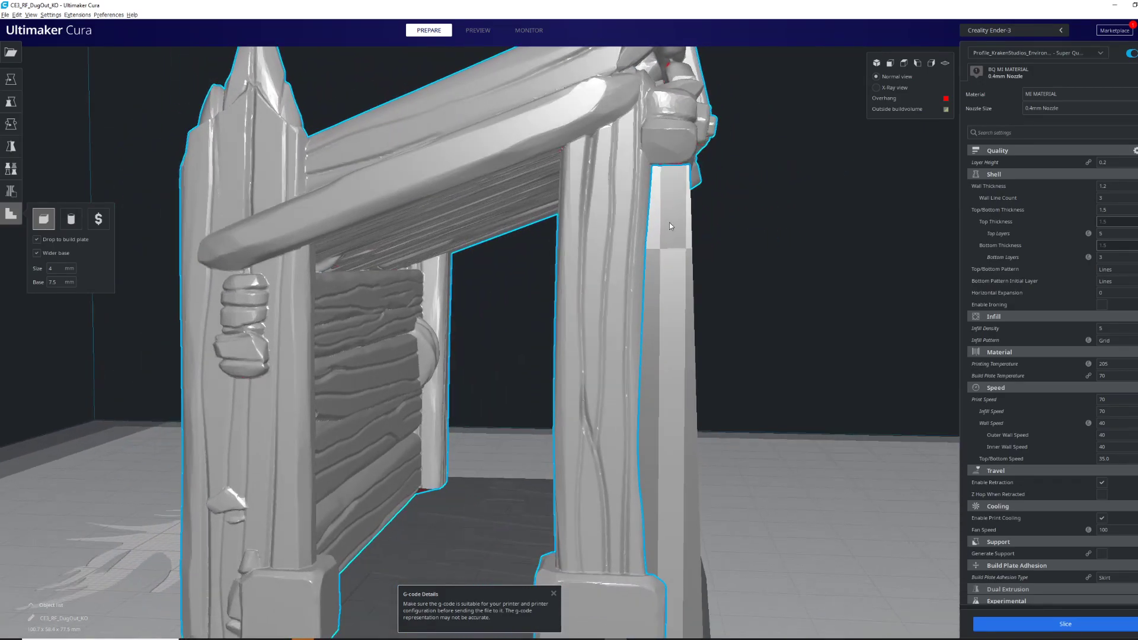
left_click(670, 219)
scroll(671, 220, "down", 3)
left_click(10, 102)
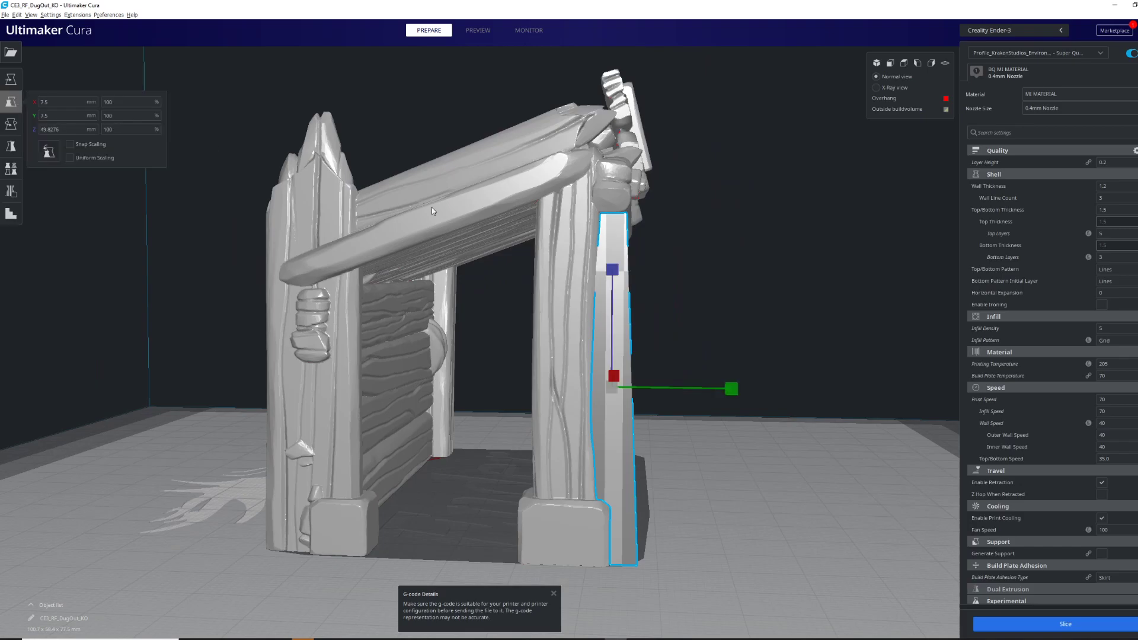
key("r")
key("t")
left_click_drag(732, 407, 746, 389)
left_click(11, 102)
left_click(11, 124)
left_click(14, 80)
right_click_drag(745, 389, 516, 249)
- Select the dugout model and place a second 4 mm custom support under the front beam beside the corner support
left_click(322, 186)
left_click(11, 214)
left_click(320, 169)
right_click_drag(290, 222, 267, 287)
- Replace the second front-beam support with one of size 5 mm and select it for moving
left_click(53, 270)
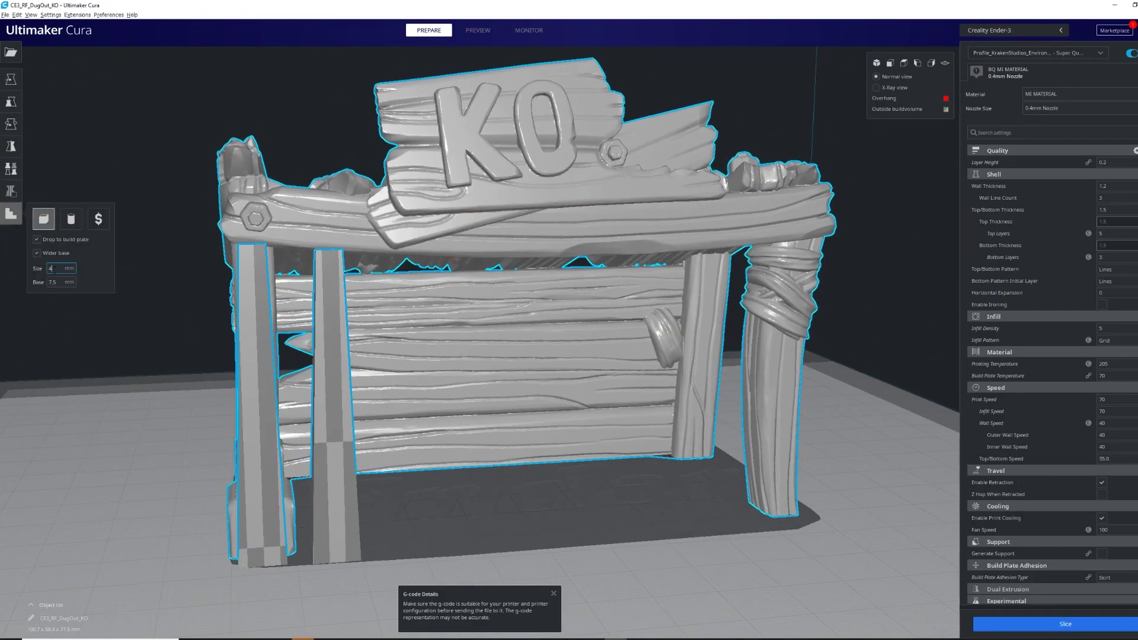
left_click(332, 261)
left_click(329, 246)
right_click_drag(329, 246, 273, 302)
left_click(316, 197)
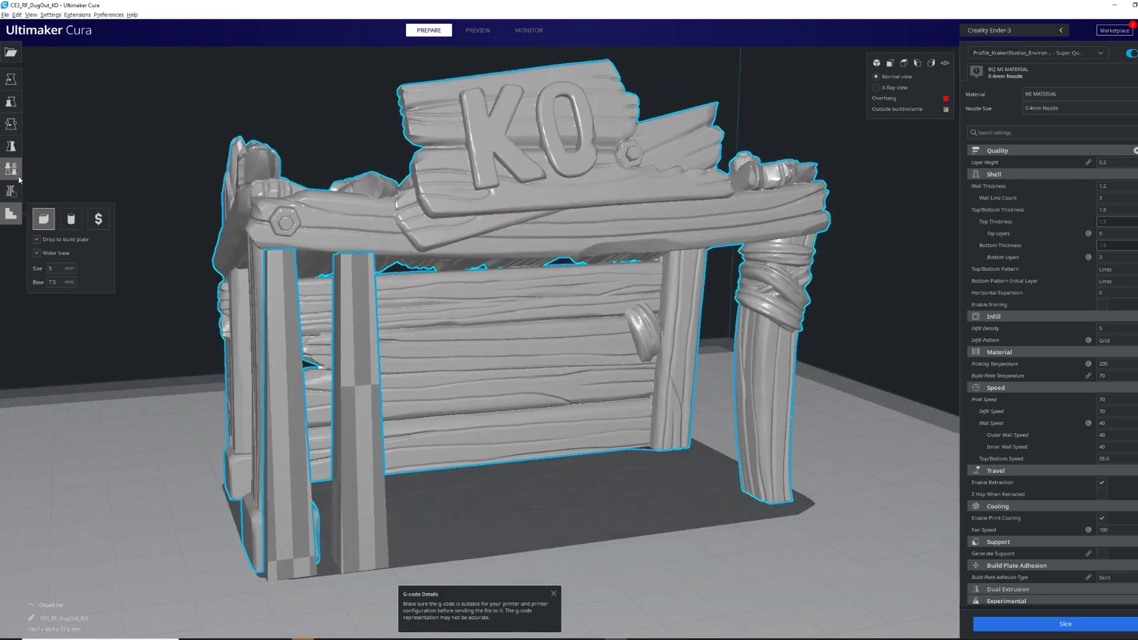
left_click(11, 79)
left_click(368, 329)
right_click_drag(374, 460, 444, 460)
- Place five more 5 mm custom supports along the underside of the front beam up to its right end
left_click(10, 213)
right_click_drag(424, 385, 396, 237)
left_click(402, 190)
left_click(477, 193)
left_click(576, 195)
left_click(663, 193)
right_click_drag(670, 195, 658, 219)
left_click(693, 169)
- Shift two of the front-beam supports slightly with the Move tool
right_click_drag(693, 169, 593, 402)
right_click_drag(415, 356, 641, 350)
left_click(709, 313)
left_click(11, 80)
left_click_drag(839, 356, 877, 359)
mouse_move(334, 142)
right_mouse_down()
mouse_move(114, 124)
mouse_move(332, 143)
right_mouse_up()
left_click(243, 408)
left_click_drag(344, 408, 330, 408)
right_click_drag(240, 353, 208, 324)
- Add another 5 mm support under the front beam in the gap before the right-end support
left_click(630, 279)
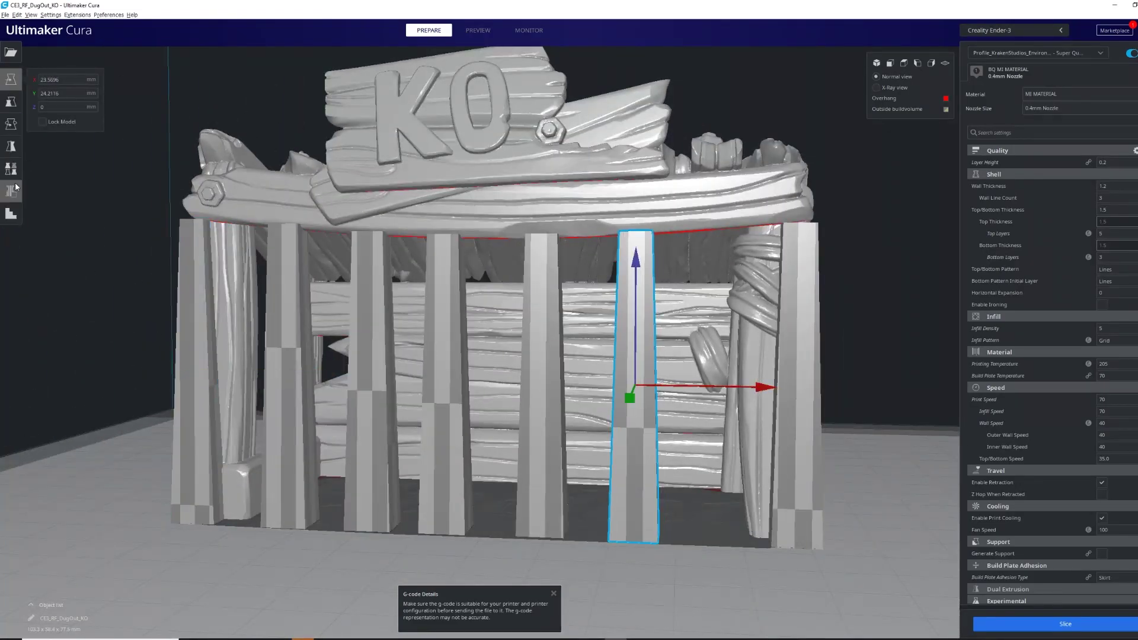
left_click(11, 213)
right_click_drag(705, 309, 724, 195)
left_click(724, 194)
- Place a custom support under the KO sign's lower edge and move it outward along the Y axis
right_click_drag(599, 249, 294, 262)
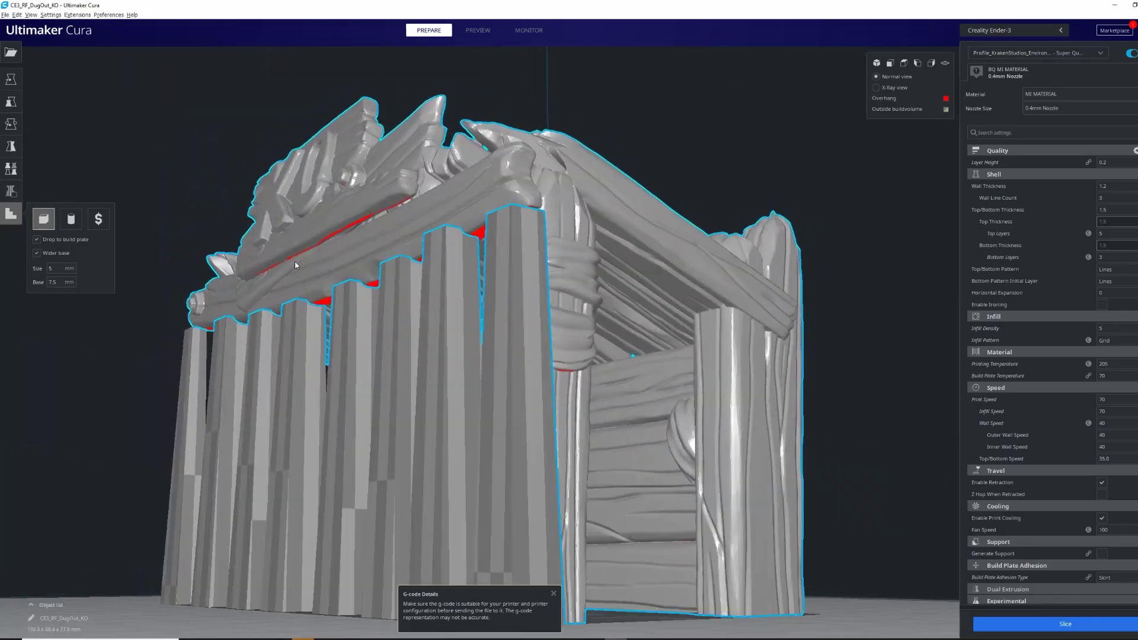
left_click(289, 247)
left_click(10, 102)
left_click(300, 318)
right_click_drag(261, 430, 148, 420)
left_click(10, 79)
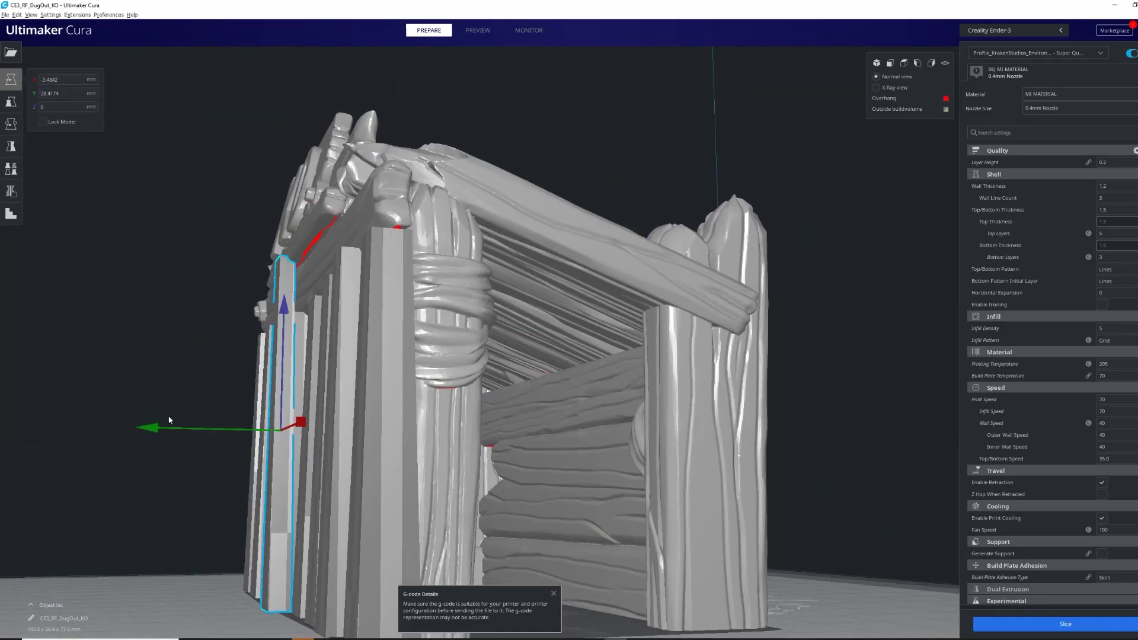
left_click_drag(167, 425, 157, 425)
- Select the dugout model and place a second custom support under the KO sign's lower edge
right_click_drag(134, 397, 544, 347)
left_click(573, 165)
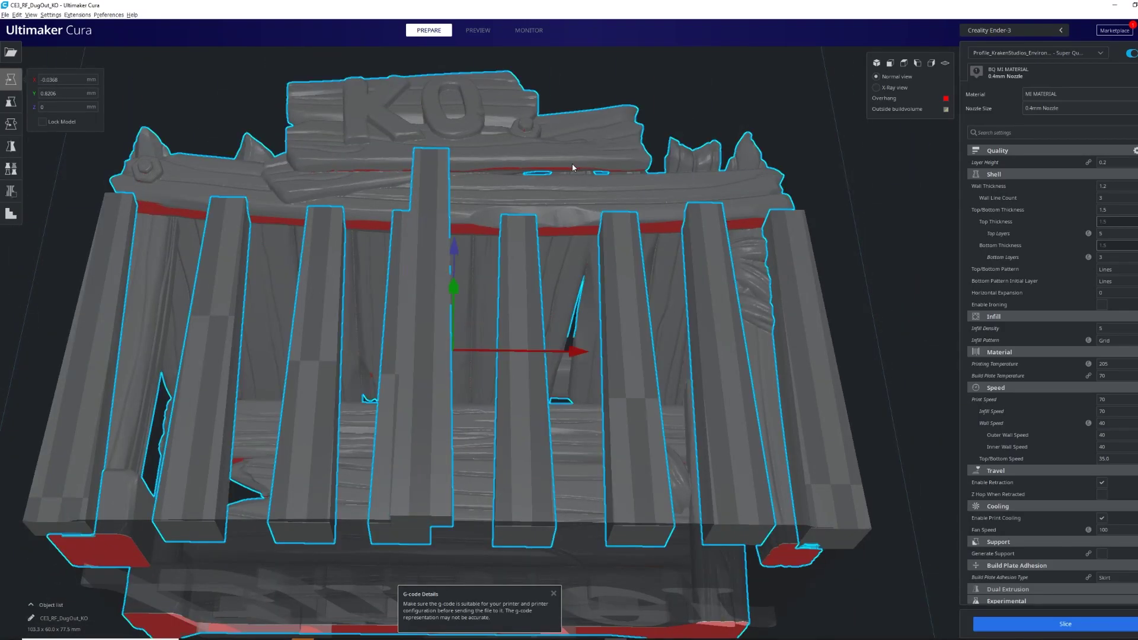
left_click(11, 213)
mouse_move(571, 164)
right_mouse_down()
mouse_move(572, 195)
mouse_move(575, 169)
right_mouse_up()
left_click(576, 169)
- Select the second sign support and move it outward, away from the front beam
right_click_drag(576, 169, 467, 301)
left_click(467, 301)
left_click(11, 102)
right_click_drag(415, 415, 196, 427)
left_click(11, 79)
left_click_drag(249, 498, 233, 505)
- Select the beam support between the two sign supports and shift it slightly sideways along the X axis
right_click_drag(233, 506, 549, 369)
left_click(549, 332)
left_click(463, 309)
left_click_drag(574, 285, 565, 285)
right_click_drag(565, 286, 729, 356)
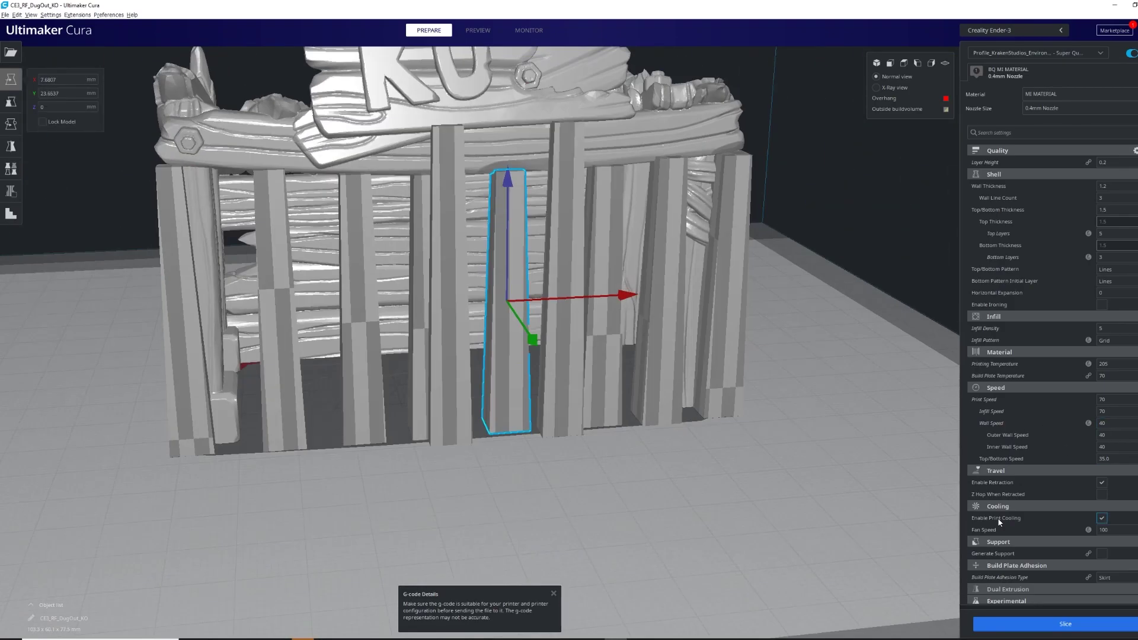
- Set the build plate adhesion type to Brim and slice the model
left_click(1108, 578)
left_click(1108, 602)
right_click_drag(681, 451, 522, 409)
left_click(1002, 625)
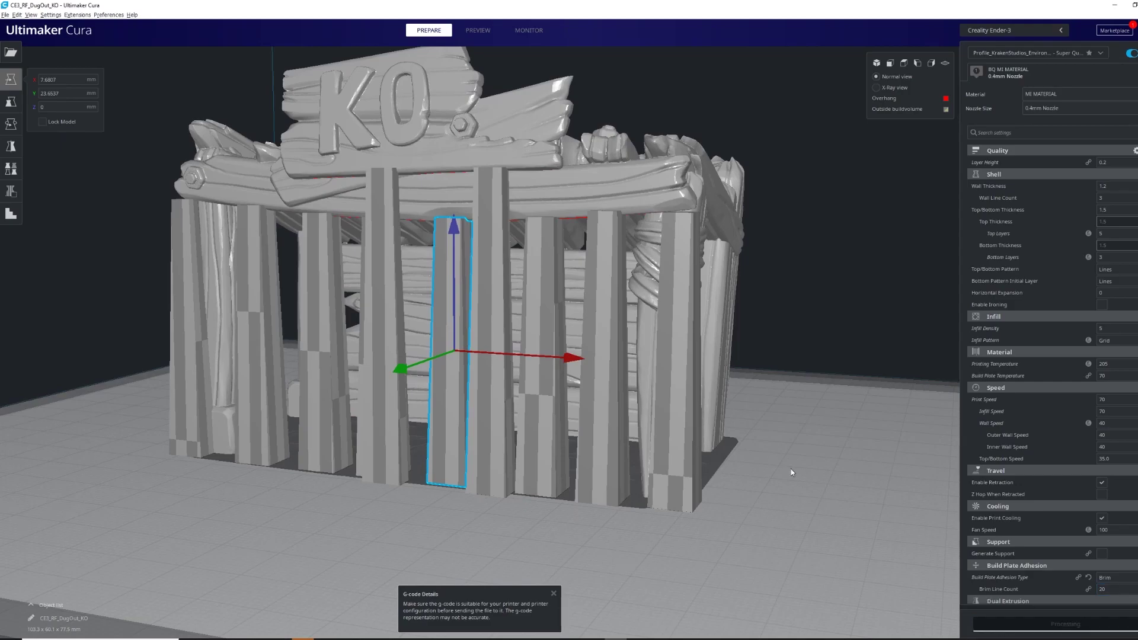
- Examine the sliced preview of the dugout and its supports from the side and back, then return to the preparation view
left_click(477, 30)
right_click_drag(830, 427, 625, 451)
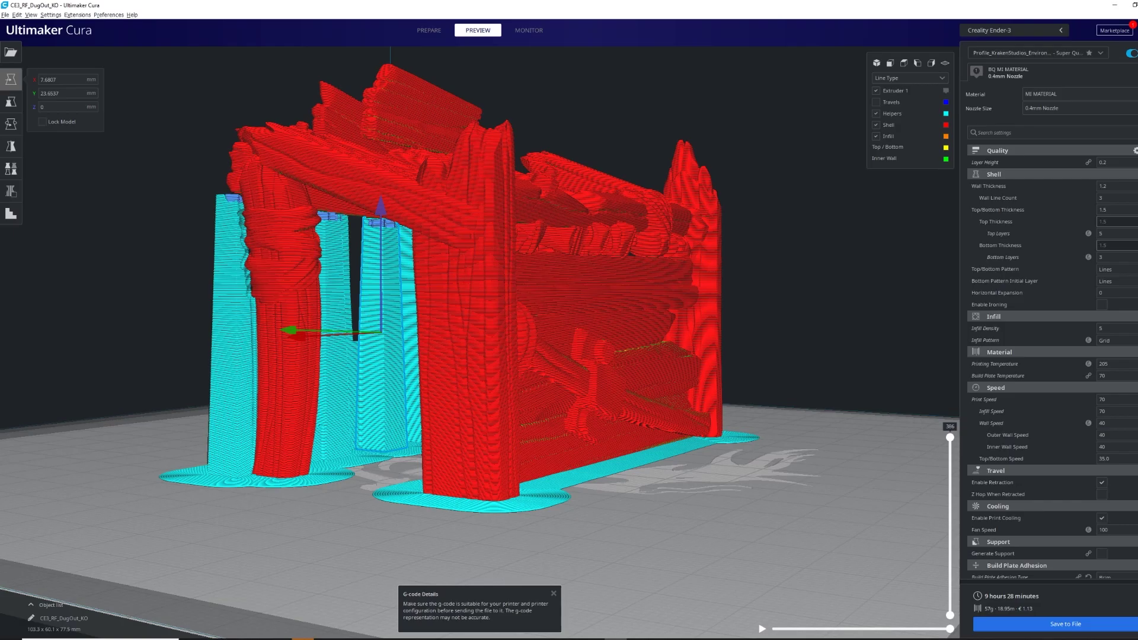
right_click_drag(453, 197, 240, 175)
left_click(429, 29)
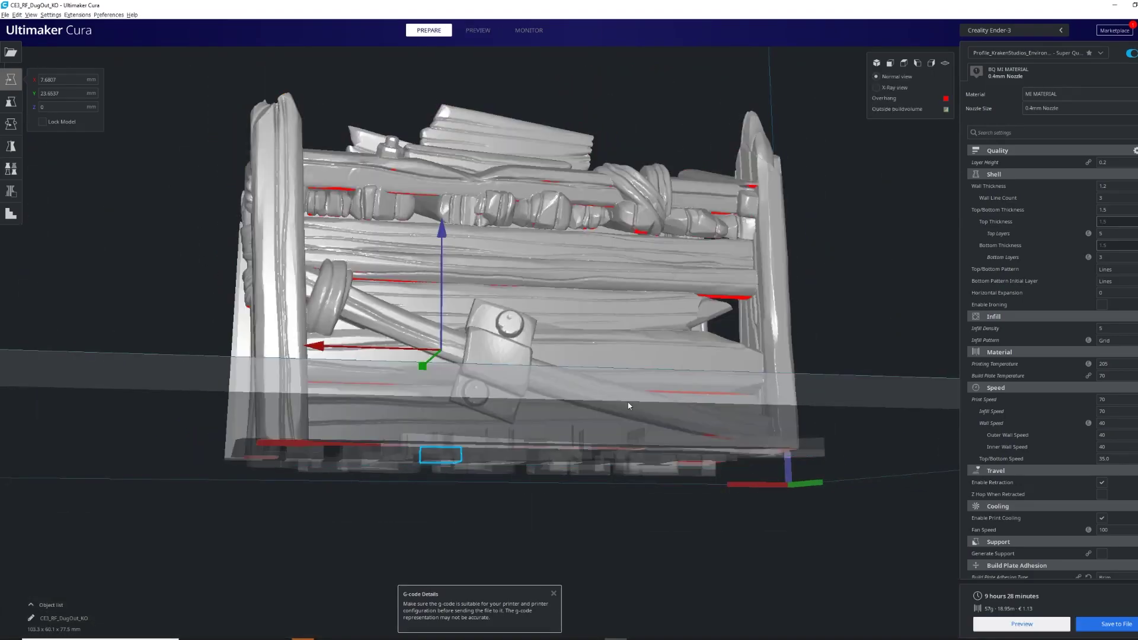
- Place a custom support under the lower end of the diagonal brace on the back wall
right_click_drag(631, 407, 725, 437)
scroll(724, 437, "up", 2)
middle_click_drag(725, 437, 655, 364)
right_click_drag(654, 364, 562, 336)
left_click(603, 361)
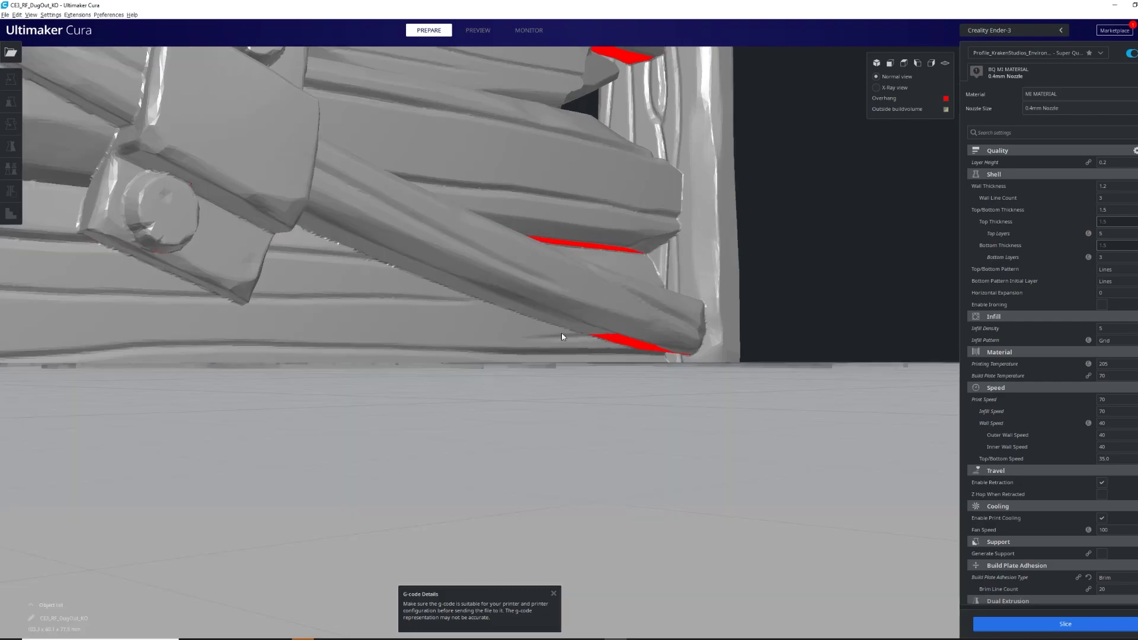
left_click(622, 335)
key("e")
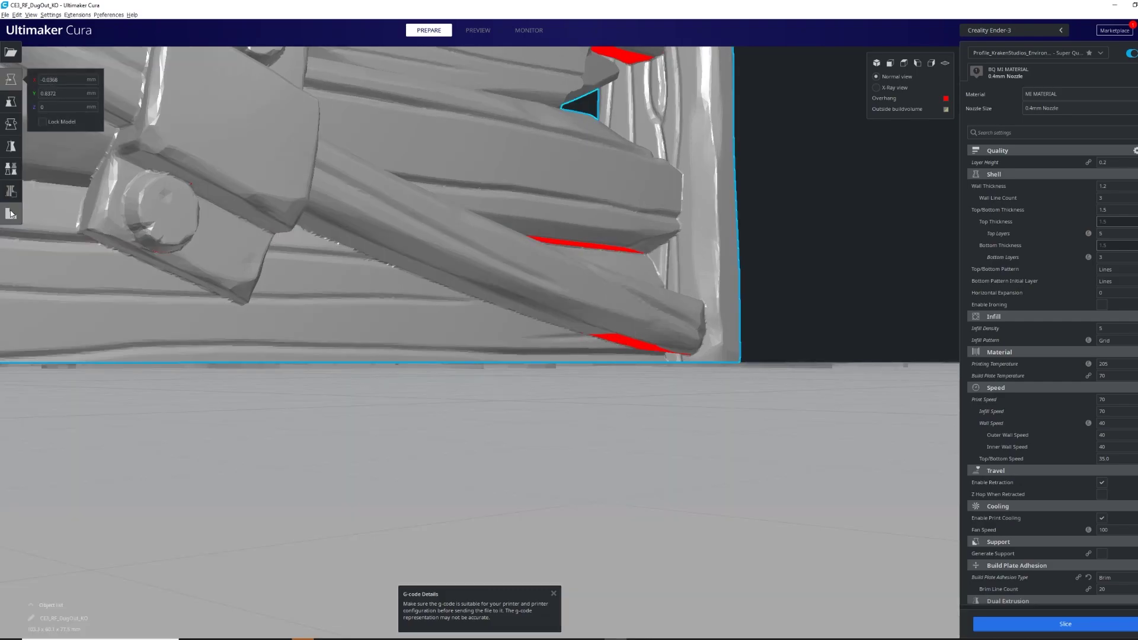
left_click(615, 342)
right_click_drag(682, 337, 642, 353)
- Set the custom support base to 4 mm and delete the wide-based support under the diagonal brace
scroll(642, 354, "down", 1)
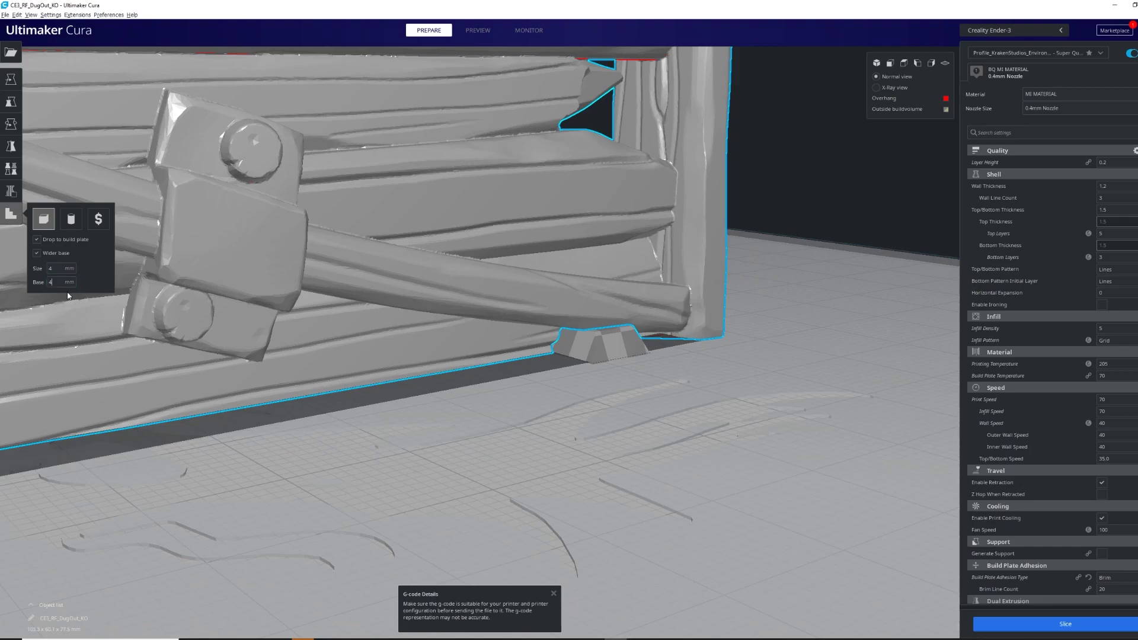
left_click(640, 409)
left_click(607, 356)
key("Delete")
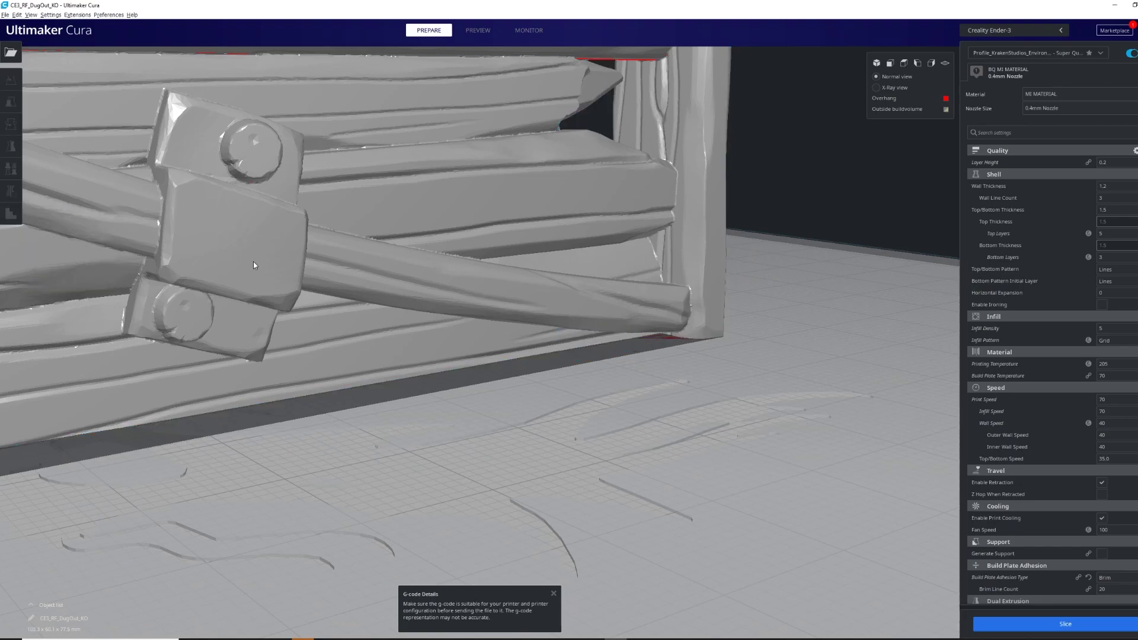
- Place three custom supports of size 4 mm with a 4 mm base along the underside of the back wall's diagonal brace
left_click(253, 265)
left_click(9, 214)
right_click_drag(593, 359, 297, 335)
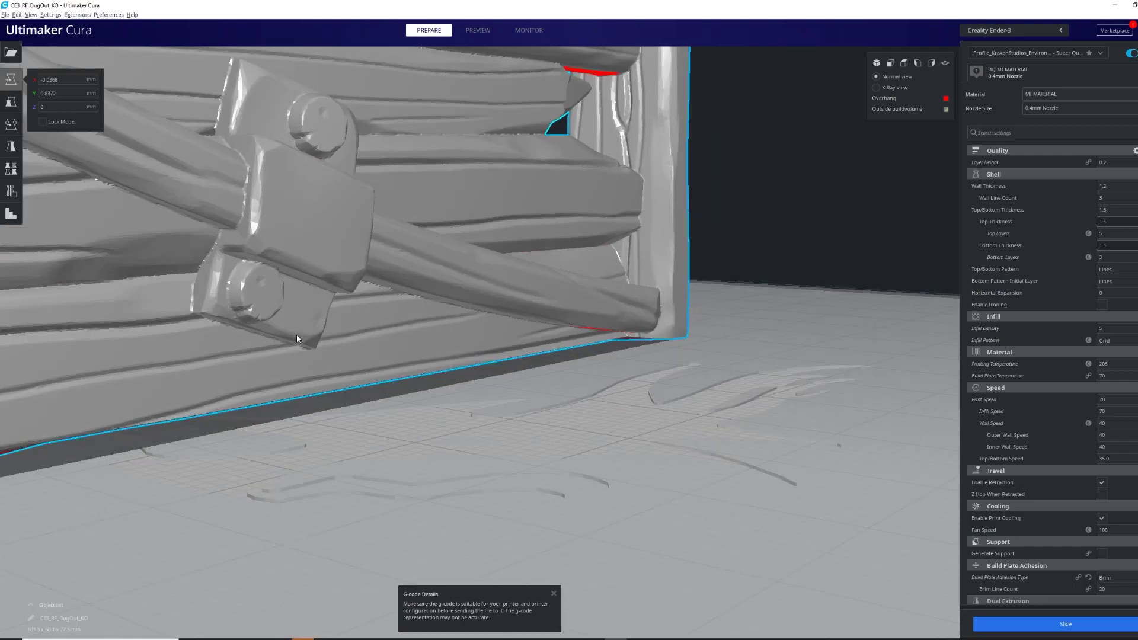
left_click(11, 214)
right_click_drag(587, 320, 587, 340)
right_click_drag(662, 369, 653, 350)
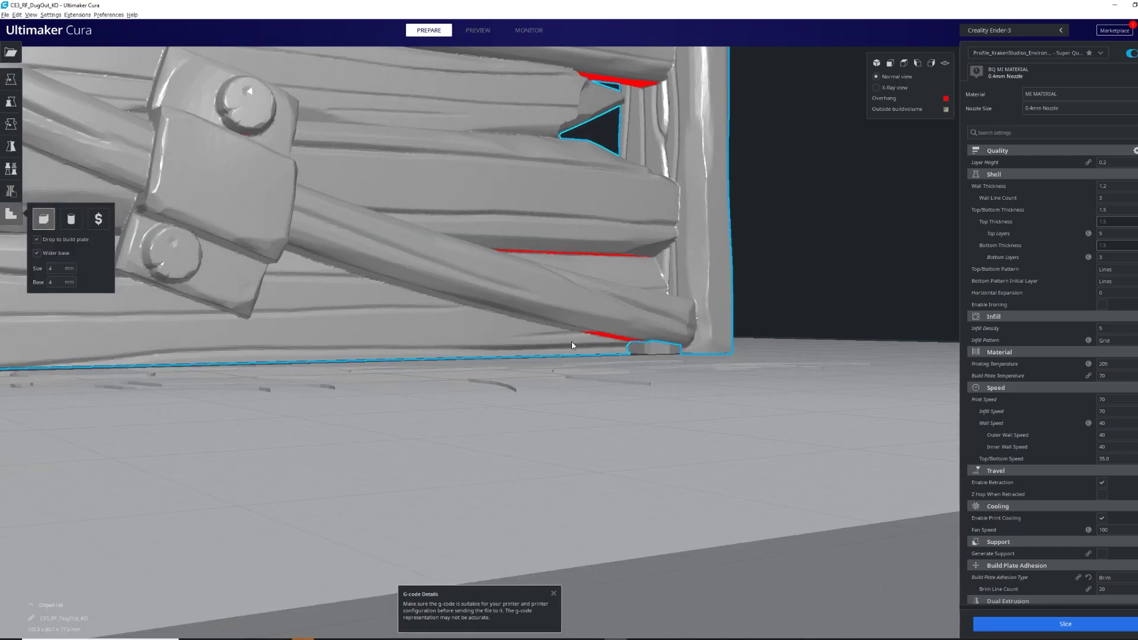
right_click_drag(476, 350, 584, 393)
left_click(603, 363)
scroll(557, 389, "down", 2)
- Slice the supported dugout again and show its layer preview
left_click(1061, 626)
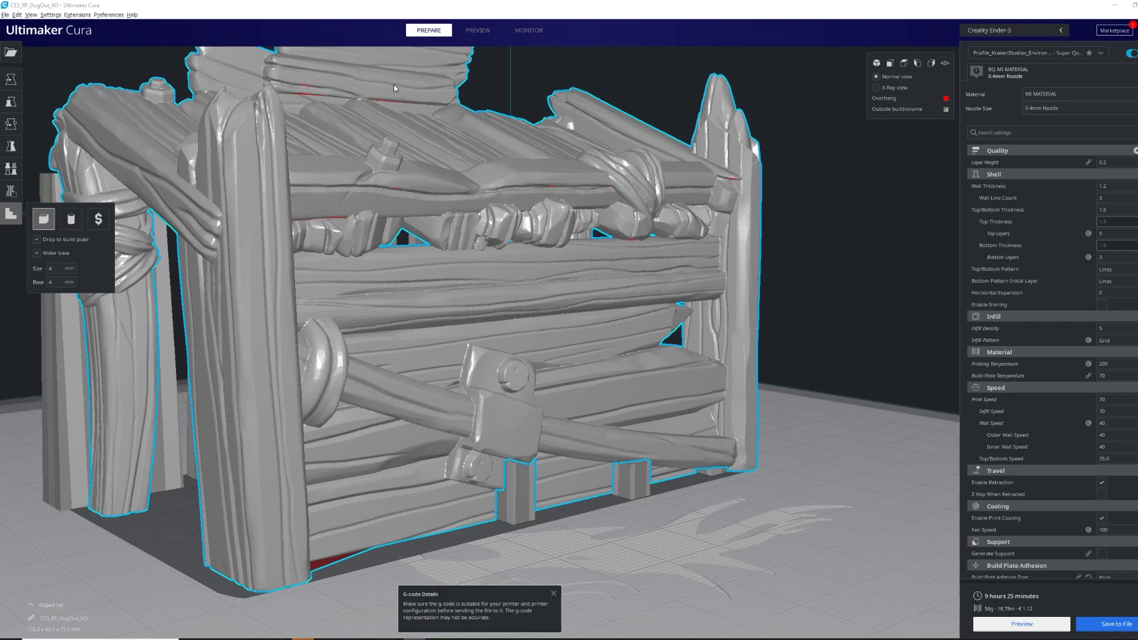
left_click(478, 31)
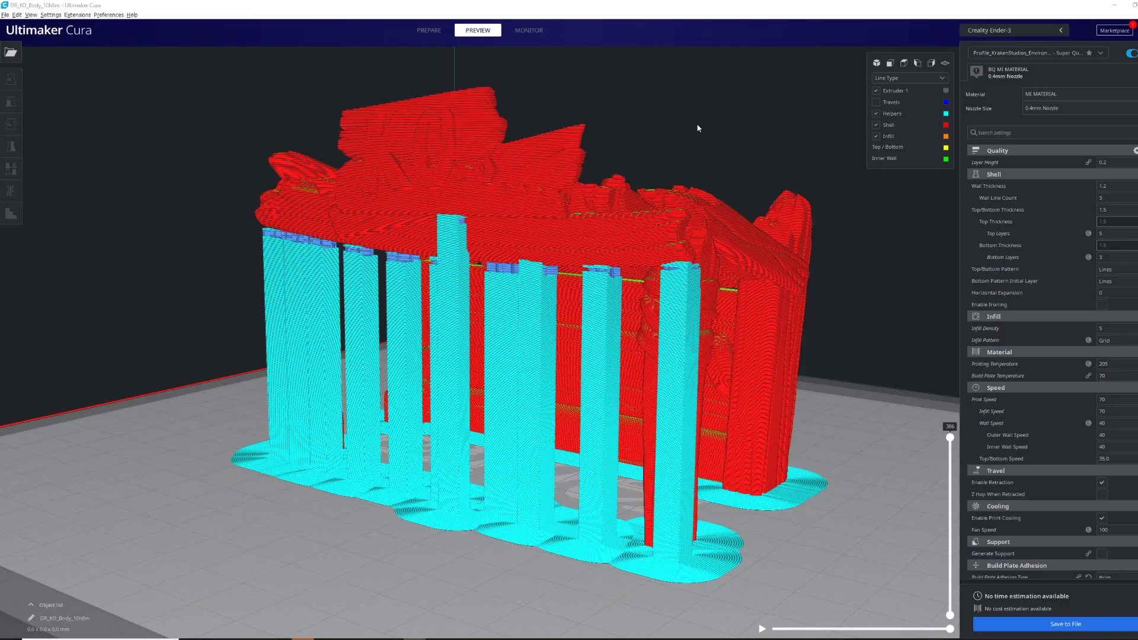
- Examine the layer previews of the KO body and DR_Dead prints and their supports from several angles
right_click_drag(698, 128, 848, 351)
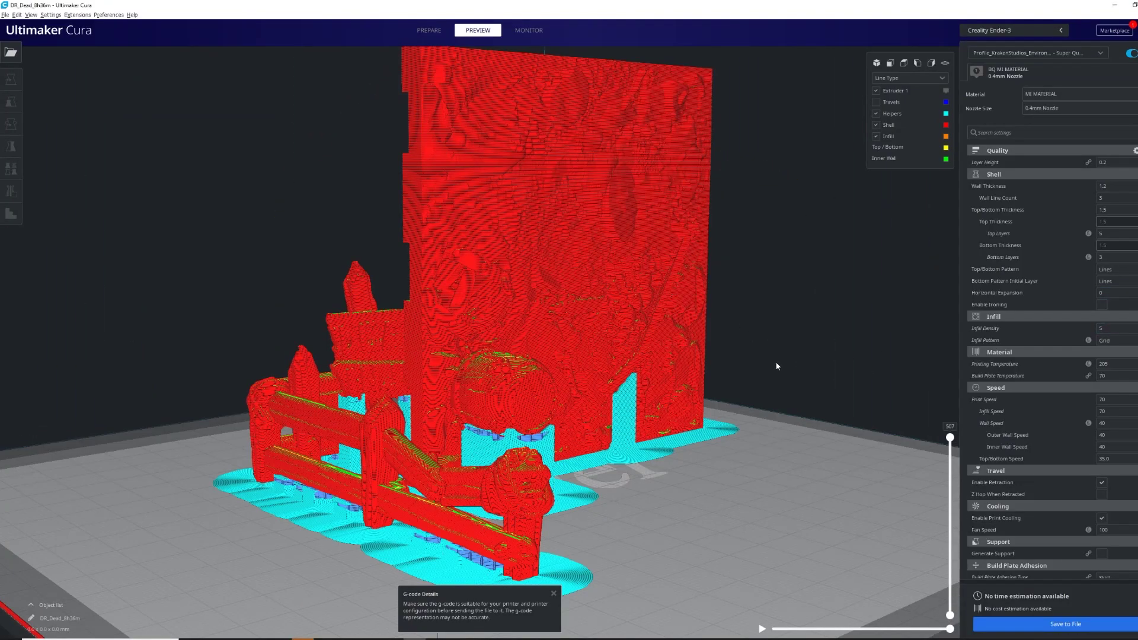
right_click_drag(778, 367, 967, 432)
mouse_move(950, 437)
left_mouse_down()
mouse_move(954, 618)
mouse_move(950, 439)
left_mouse_up()
right_click_drag(889, 391, 829, 380)
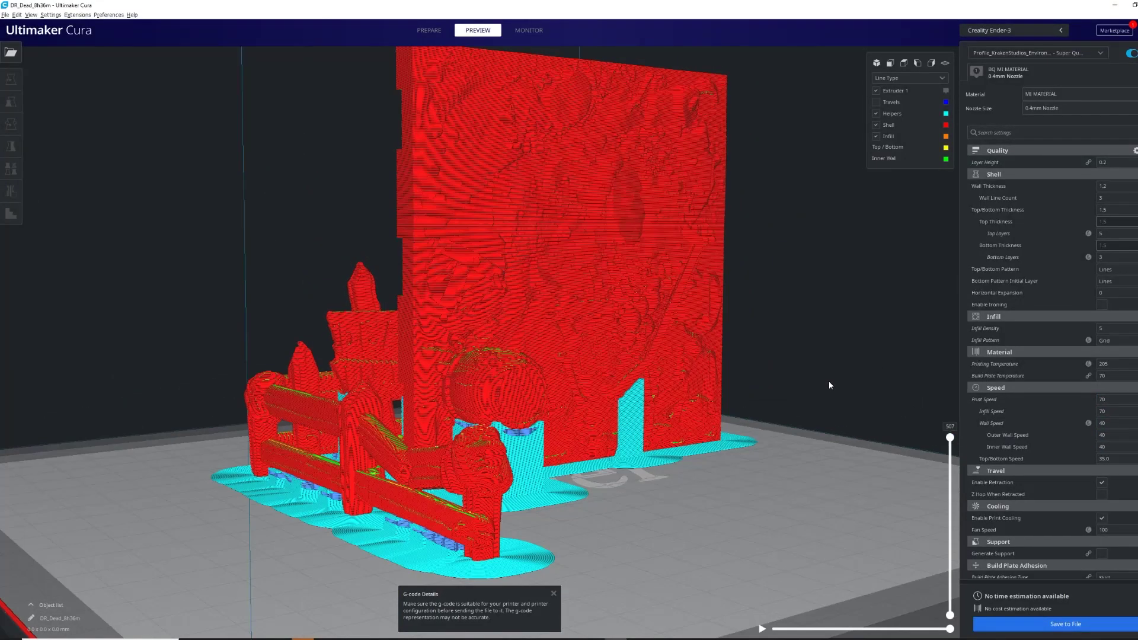